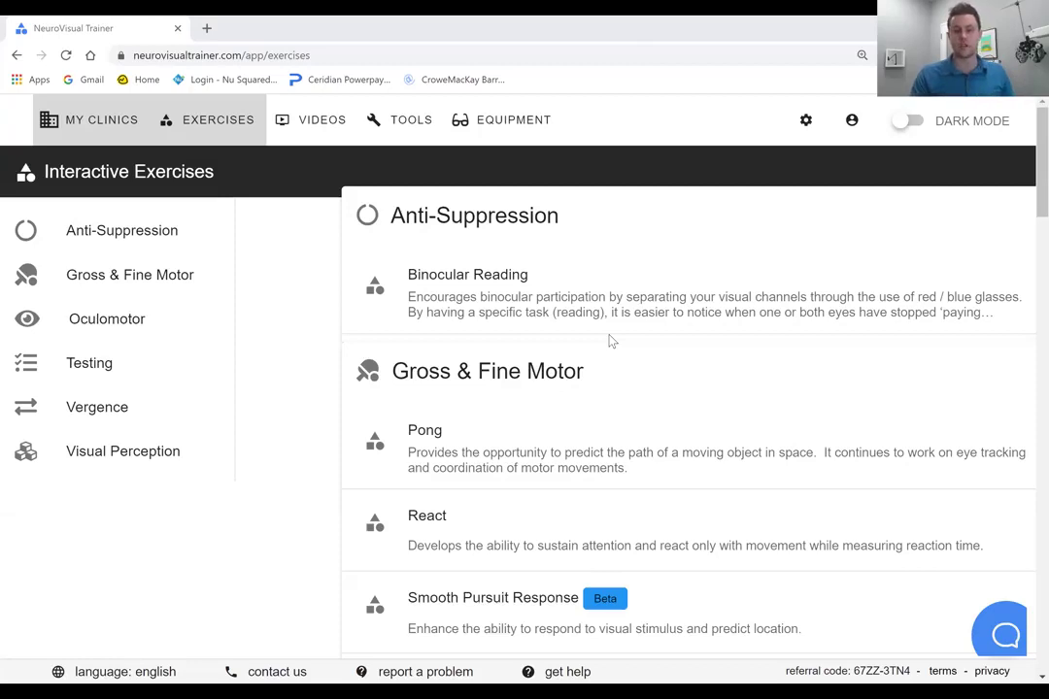
Open the Binocular Reading exercise settings and set the reading language to English.
left_click(474, 325)
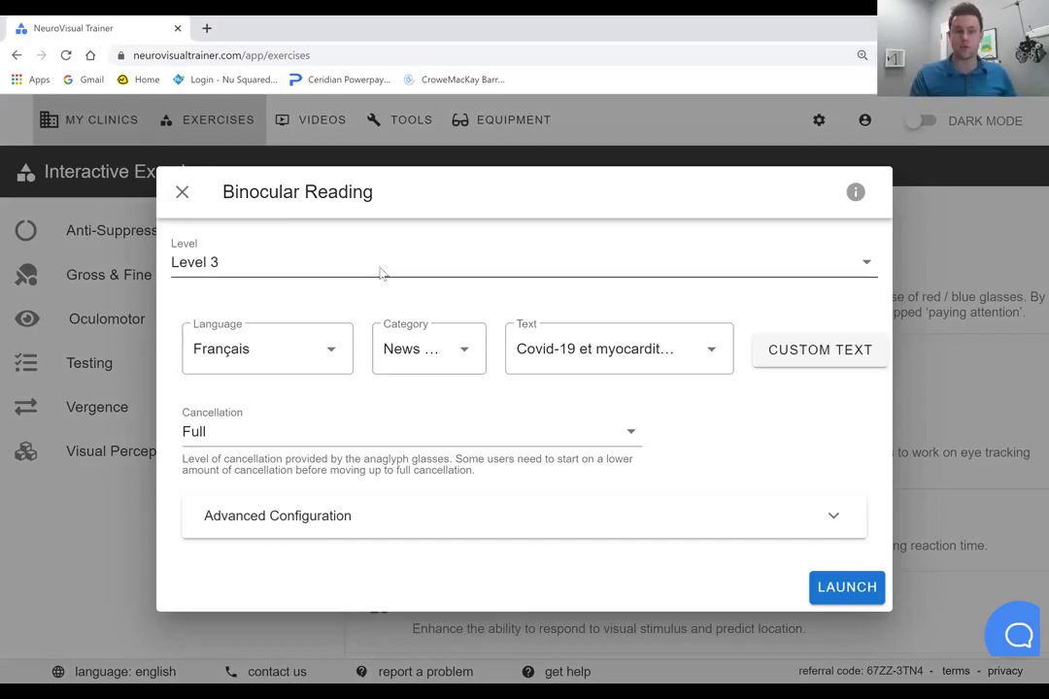
left_click(384, 272)
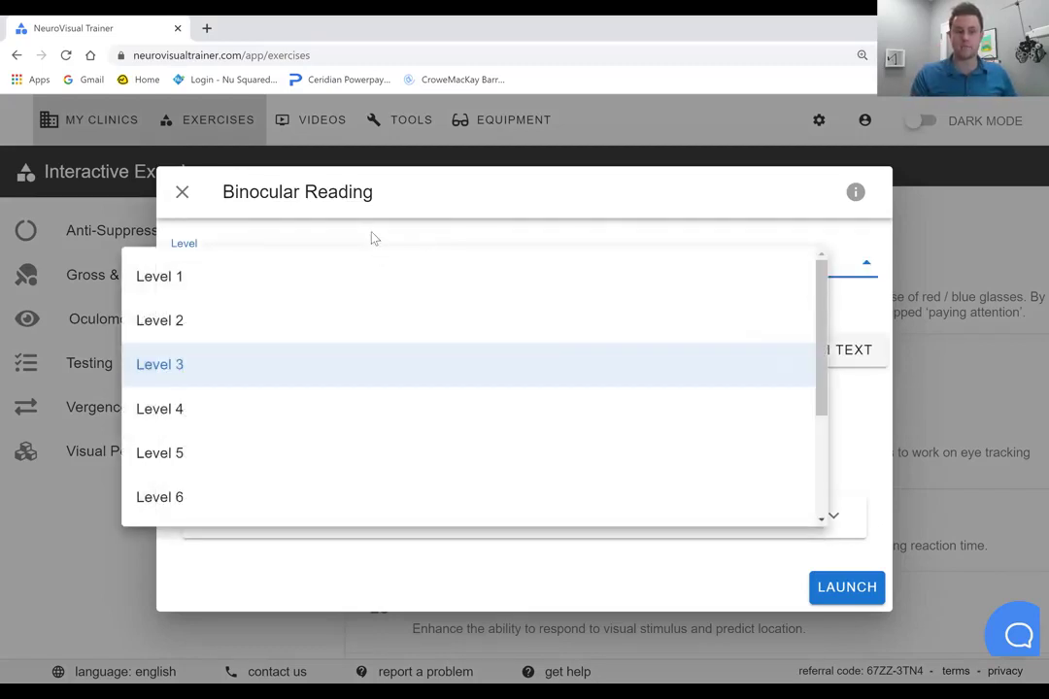
left_click(677, 568)
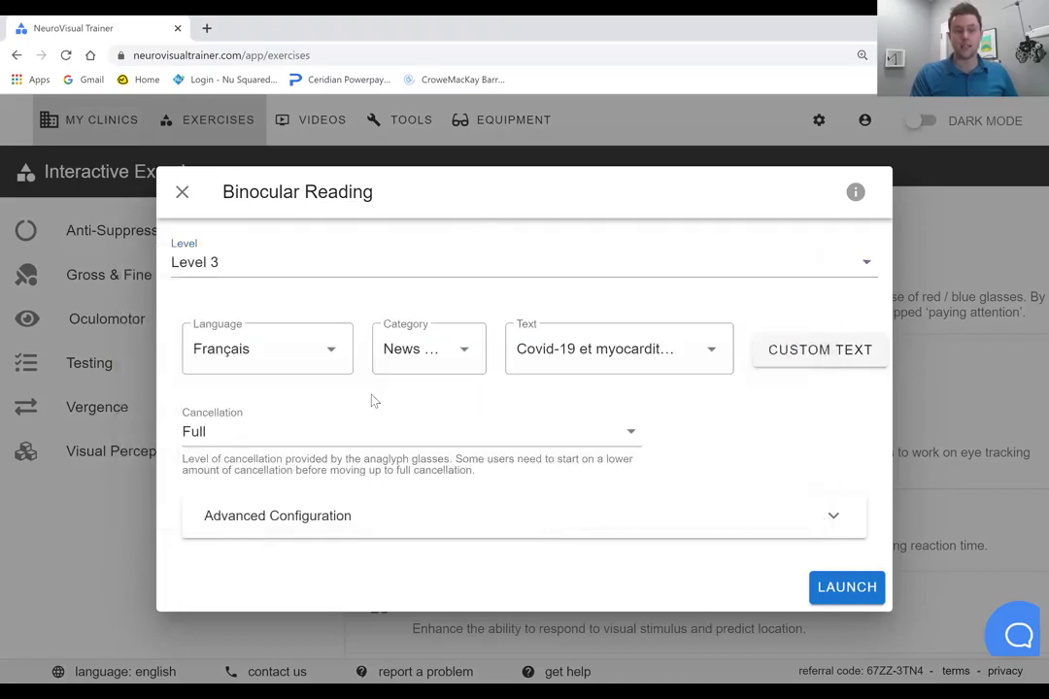
left_click(322, 356)
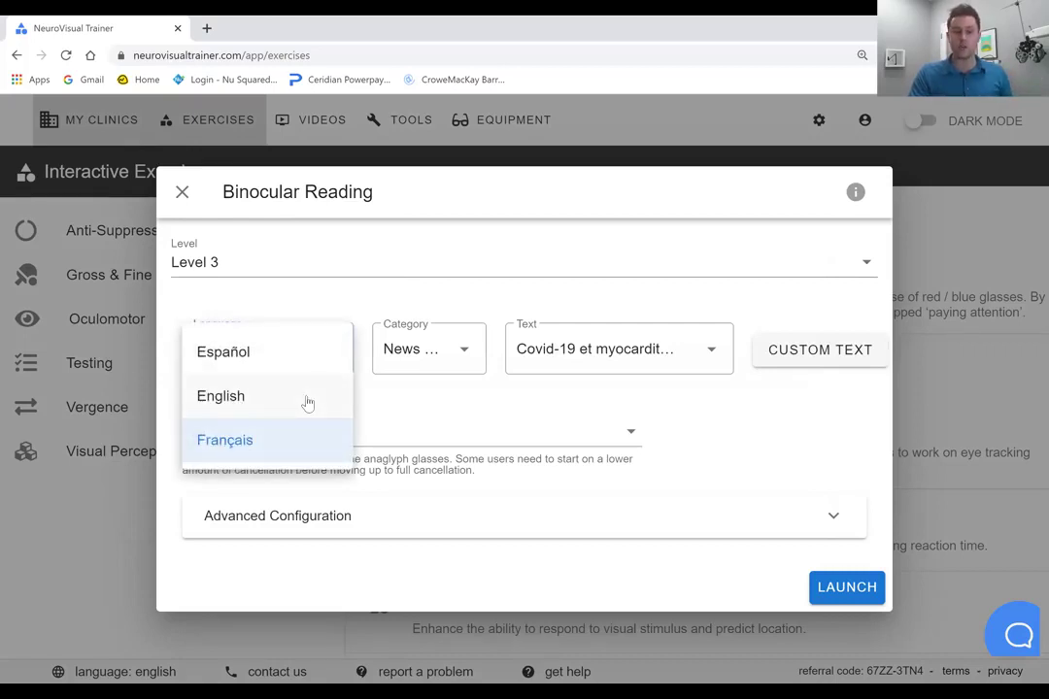
left_click(307, 403)
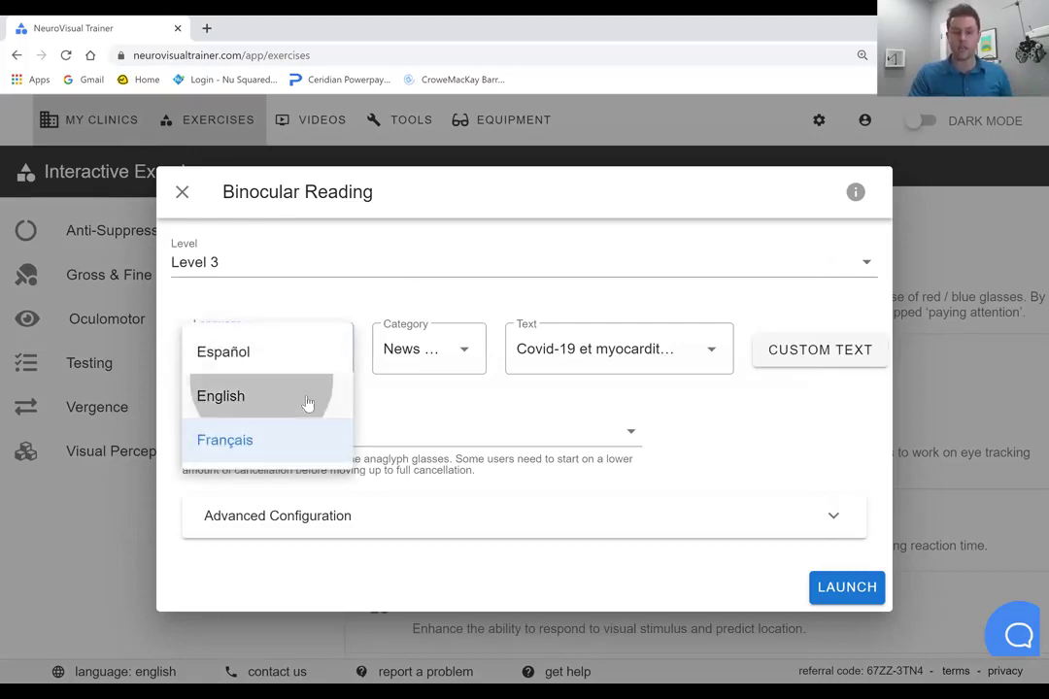
Set the Binocular Reading text category to News and Opinions from The Conversation.
left_click(433, 375)
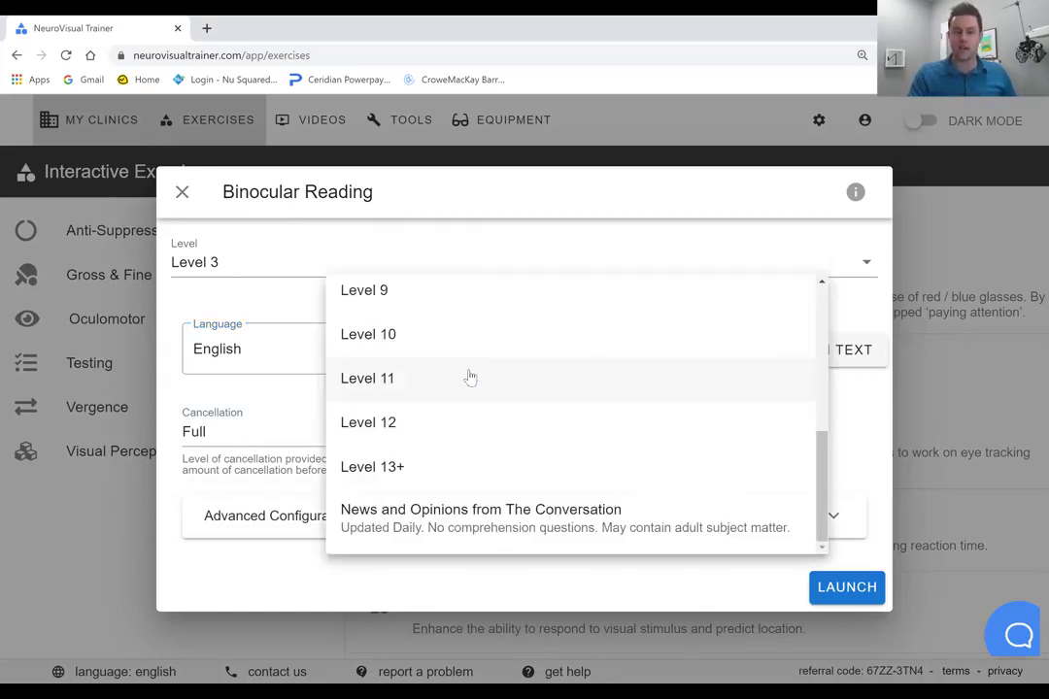
left_click(464, 260)
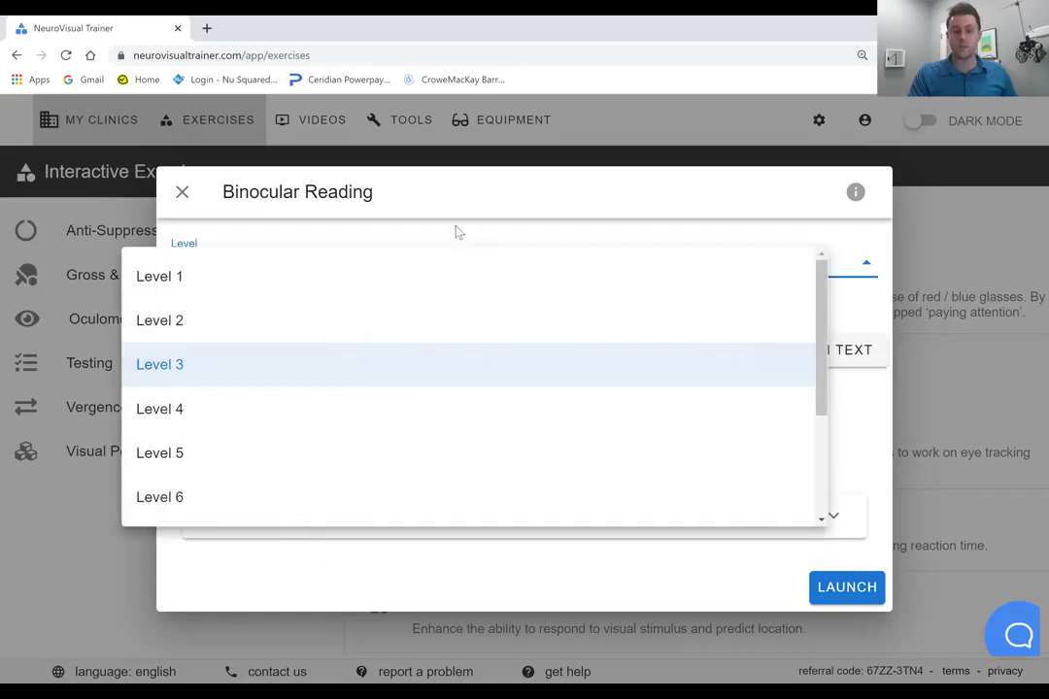
left_click(463, 232)
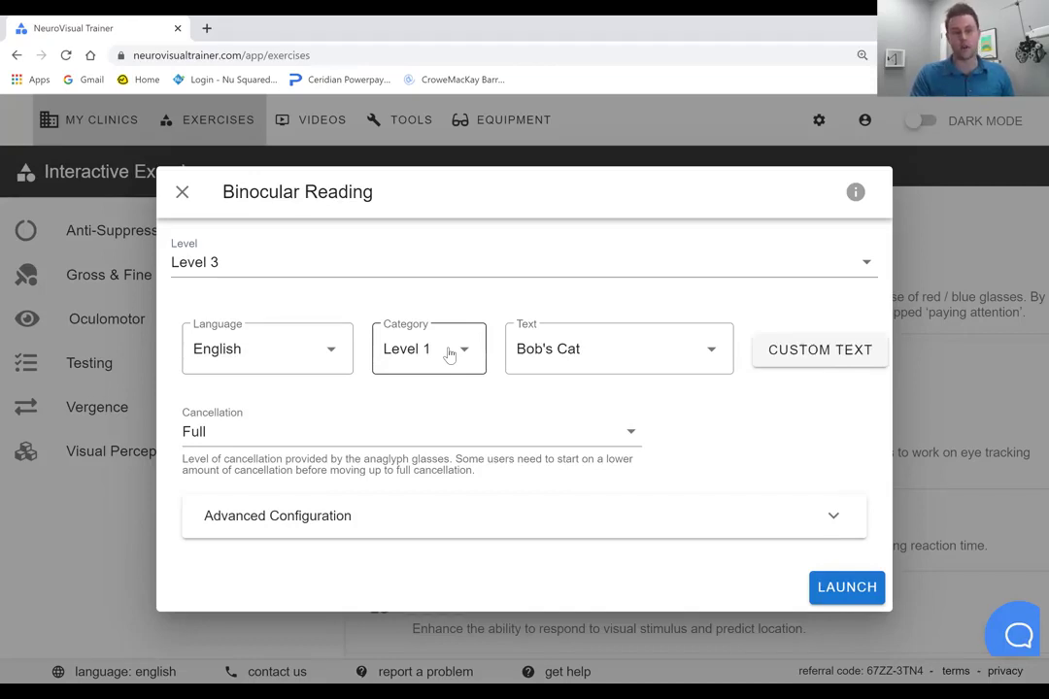
left_click(450, 355)
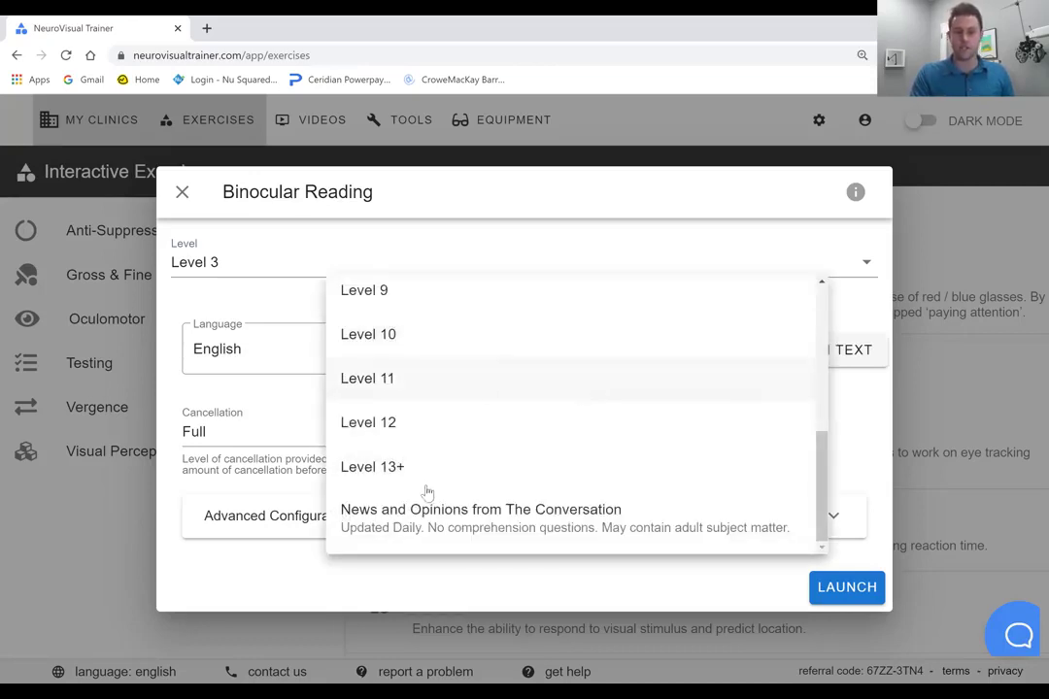
left_click(461, 520)
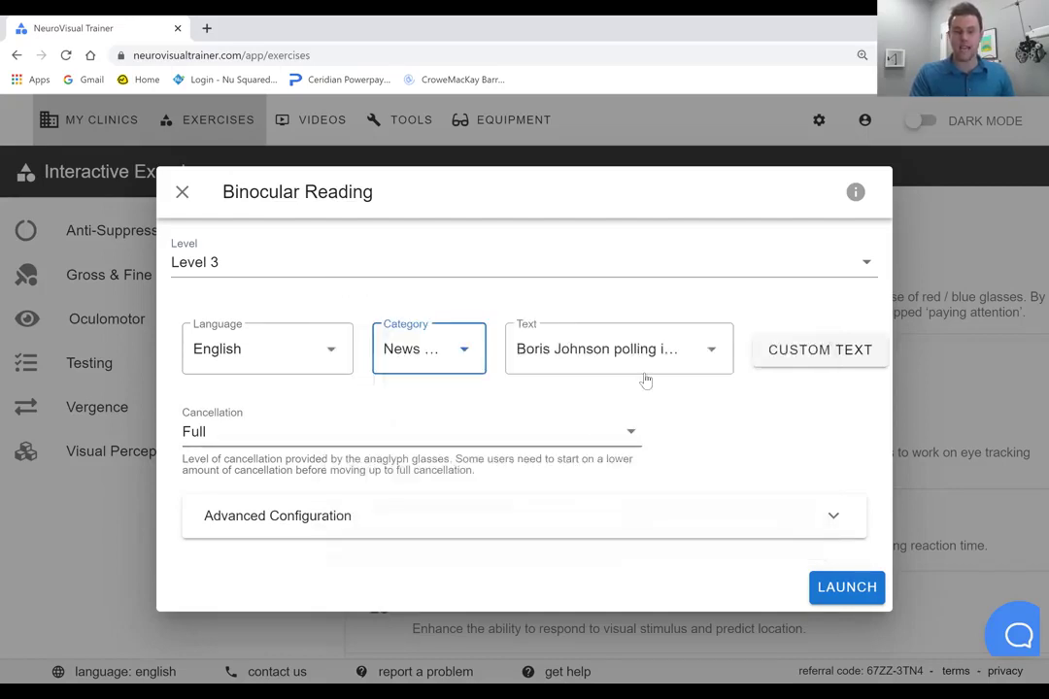
Browse the news articles and select "An energy revolution is possible – but only if leaders get imaginative about how to fund it" as the text.
left_click(647, 362)
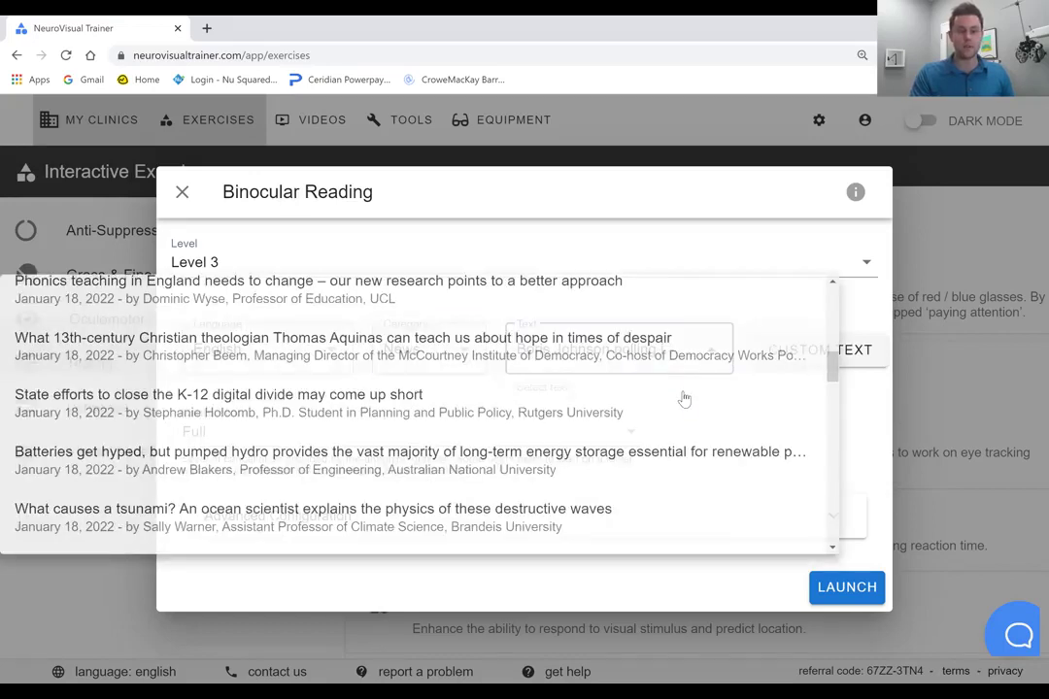
scroll(682, 403, "down", 2)
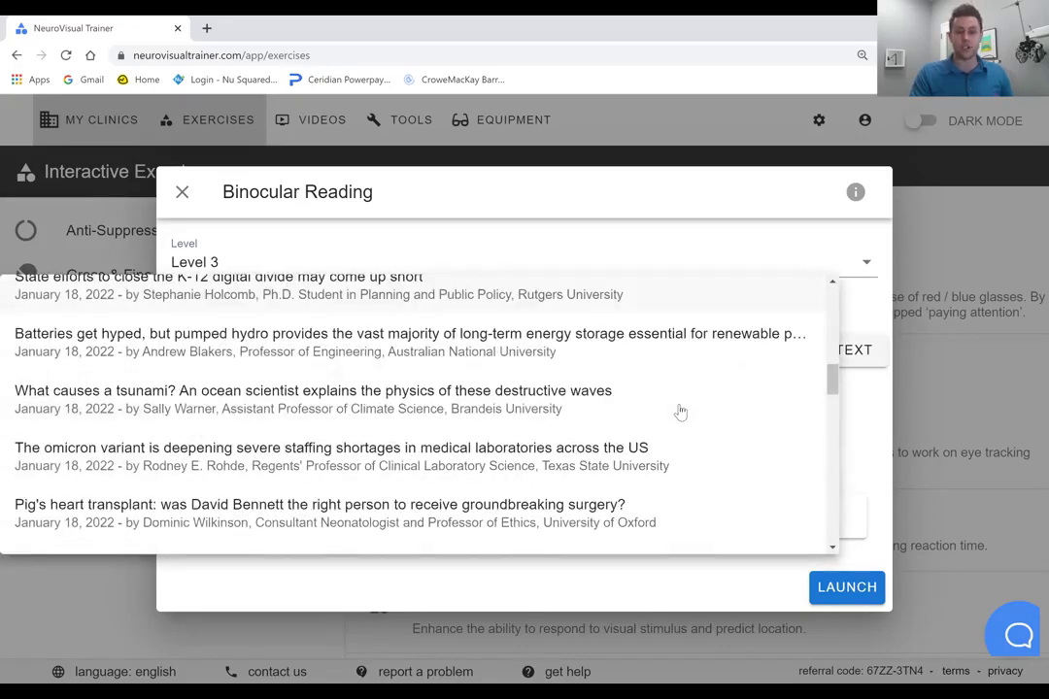
scroll(681, 412, "down", 2)
scroll(679, 413, "down", 3)
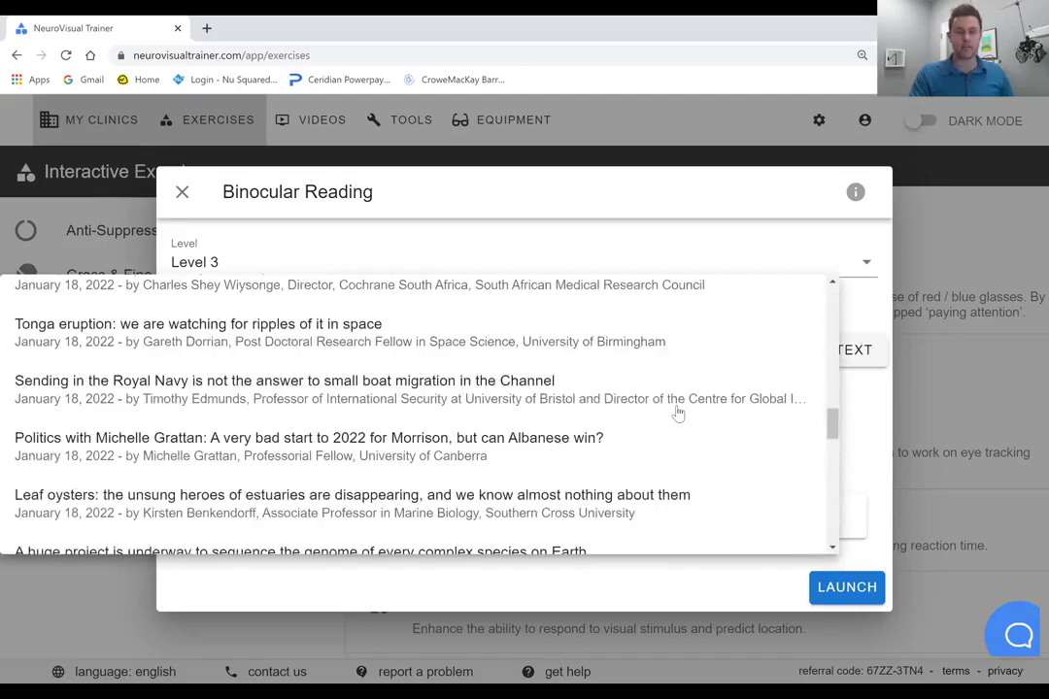
scroll(677, 412, "up", 5)
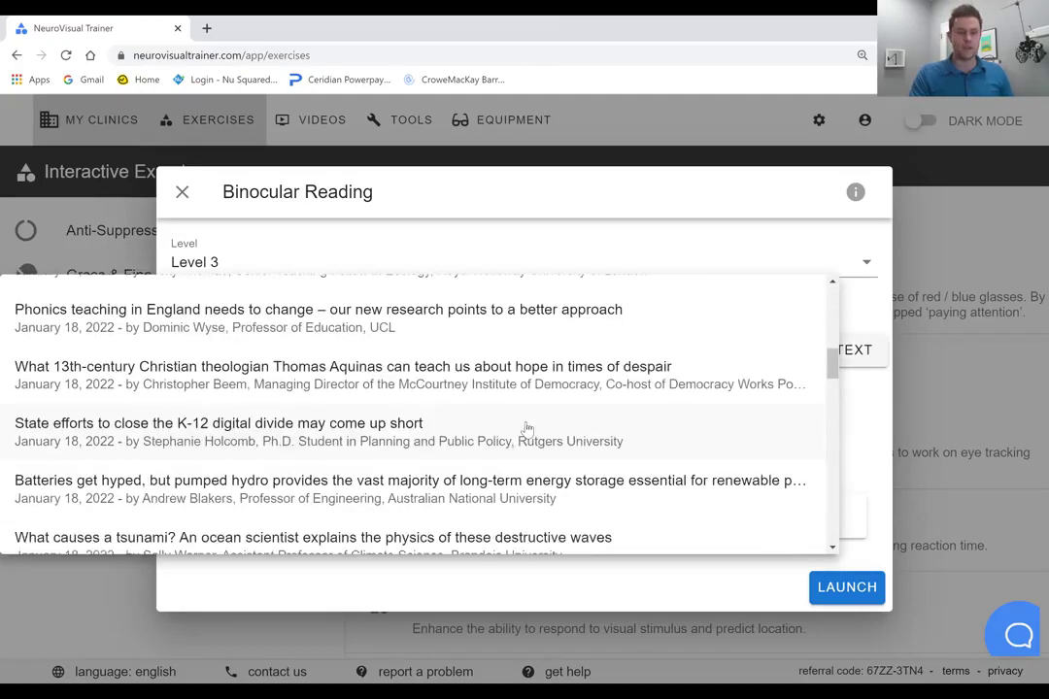
scroll(406, 430, "up", 2)
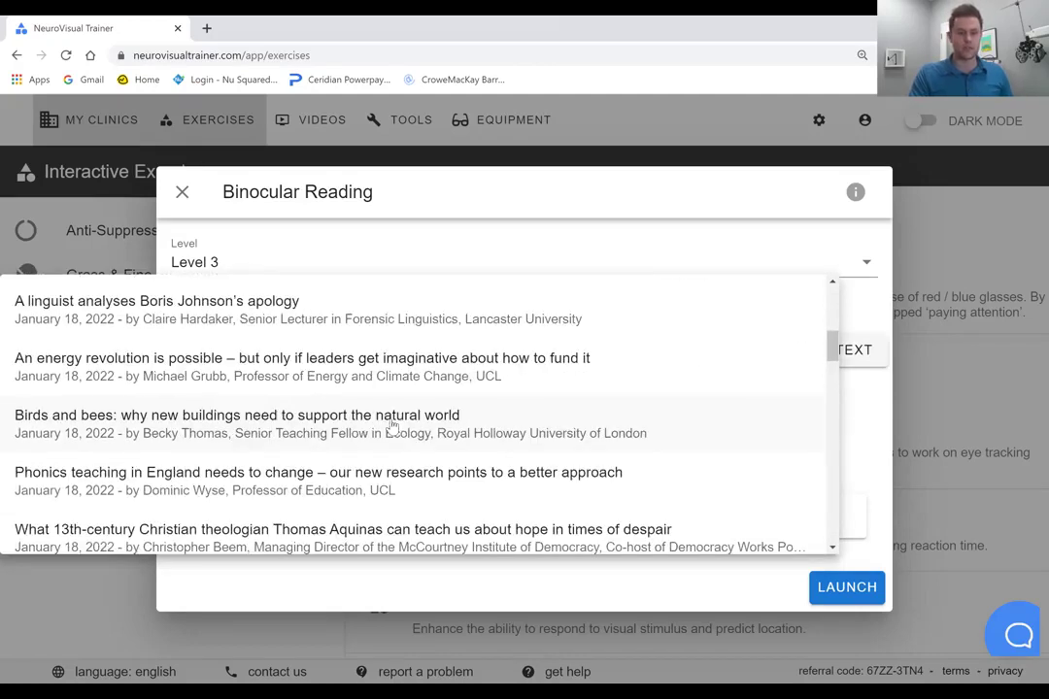
left_click(324, 381)
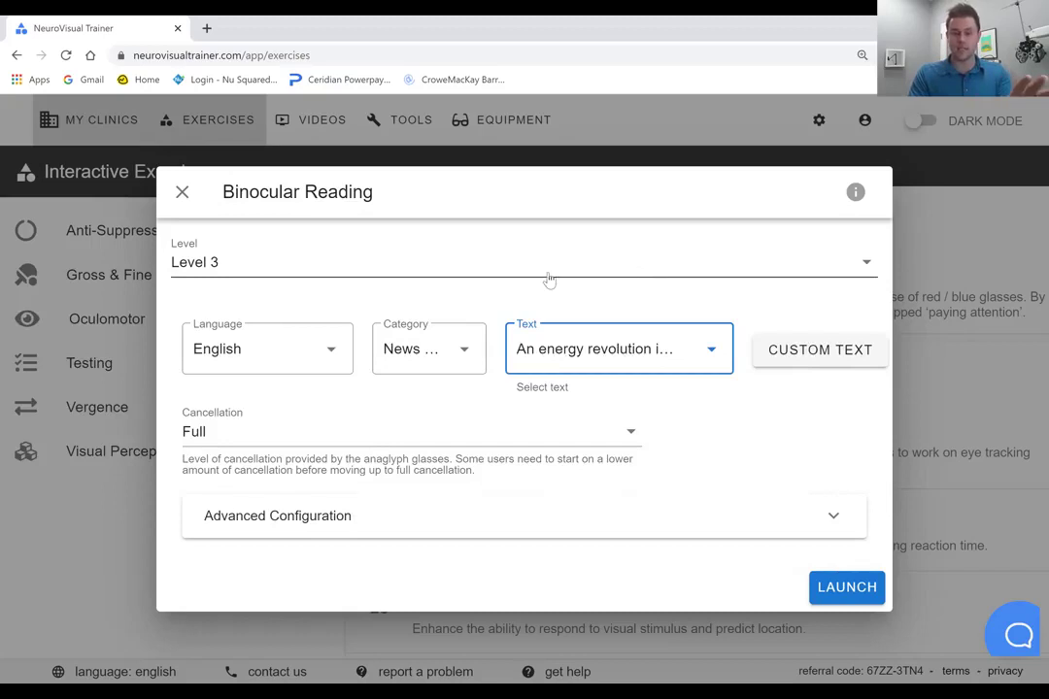
Launch and start the Binocular Reading exercise with the English article, and exit back to its settings.
left_click(823, 583)
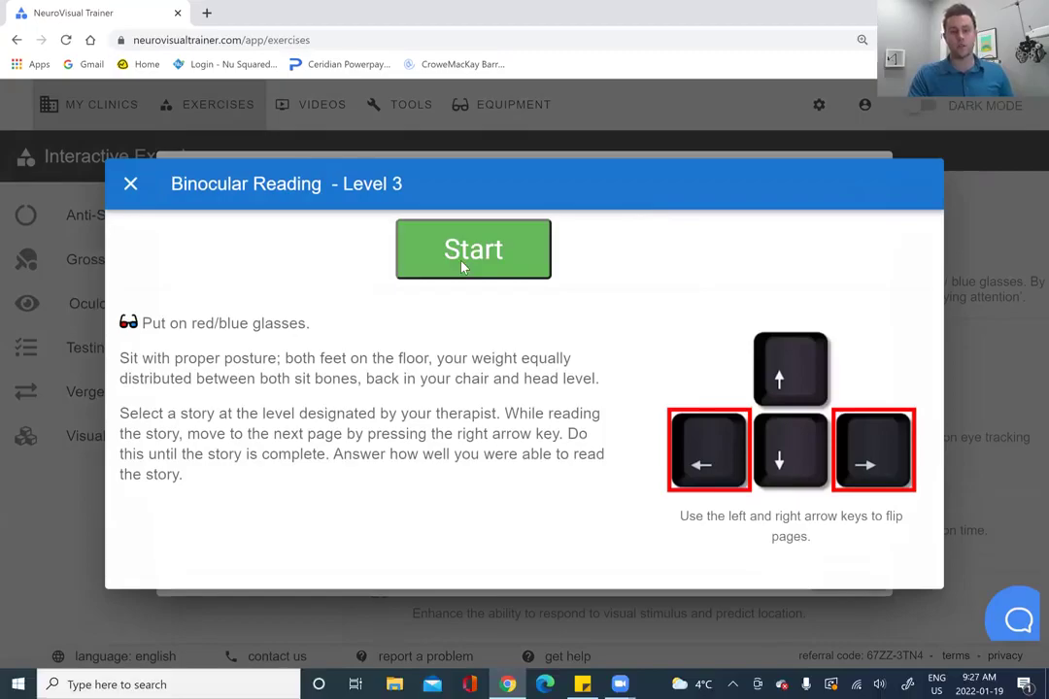
left_click(464, 254)
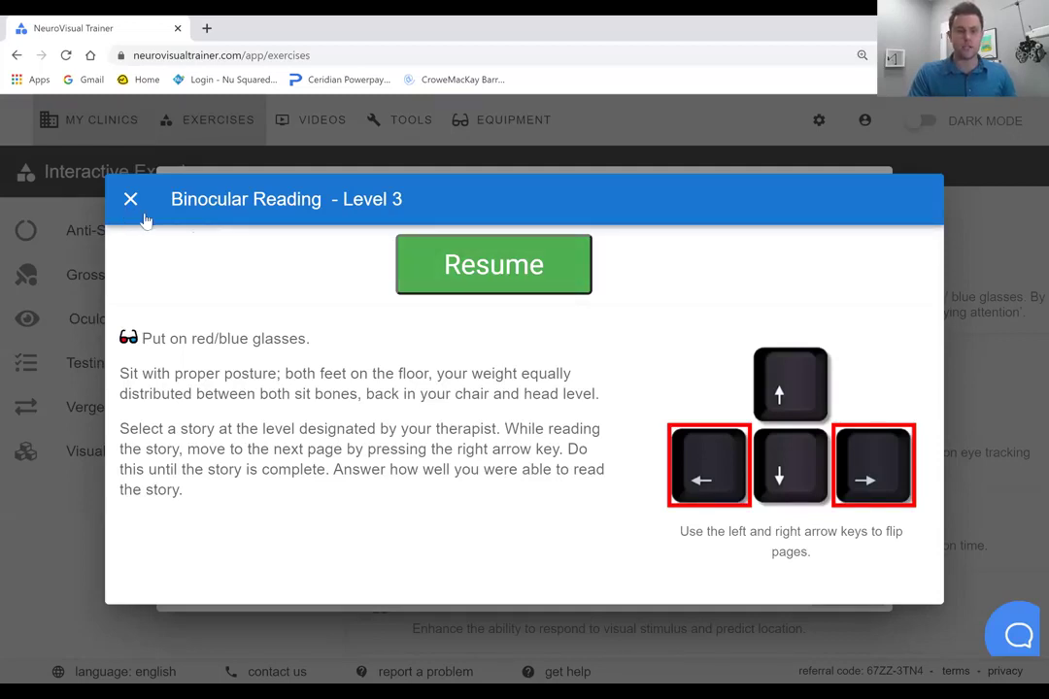
key("Escape")
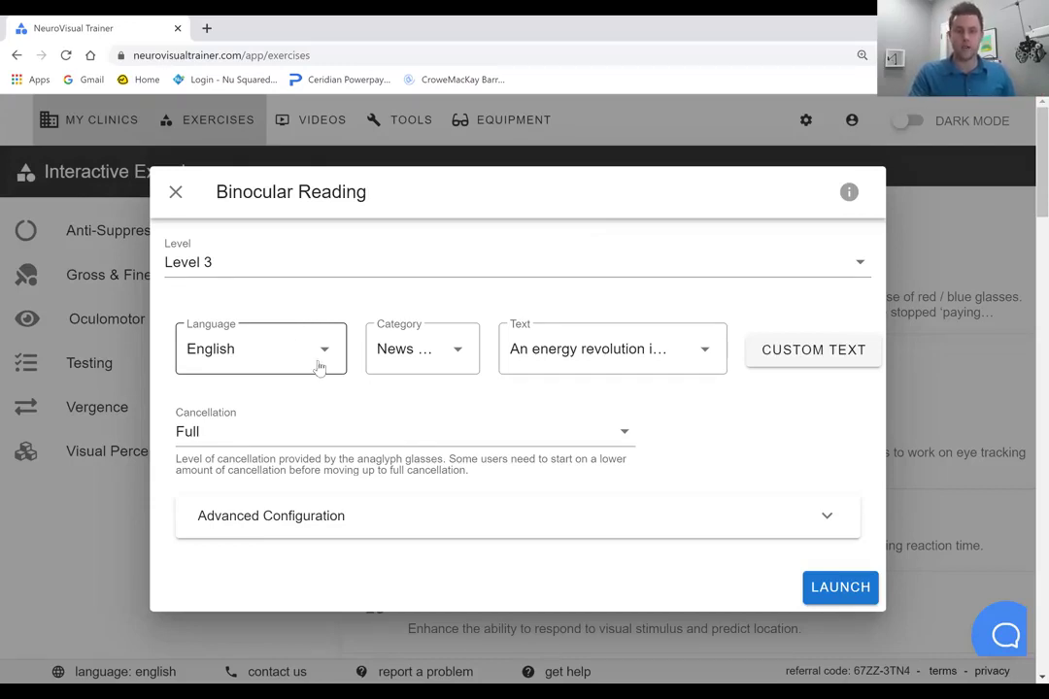
Set the language to Español, the category to News, and the text to "¿Es realmente un virus el causante de la esclerosis múltiple?".
left_click(262, 335)
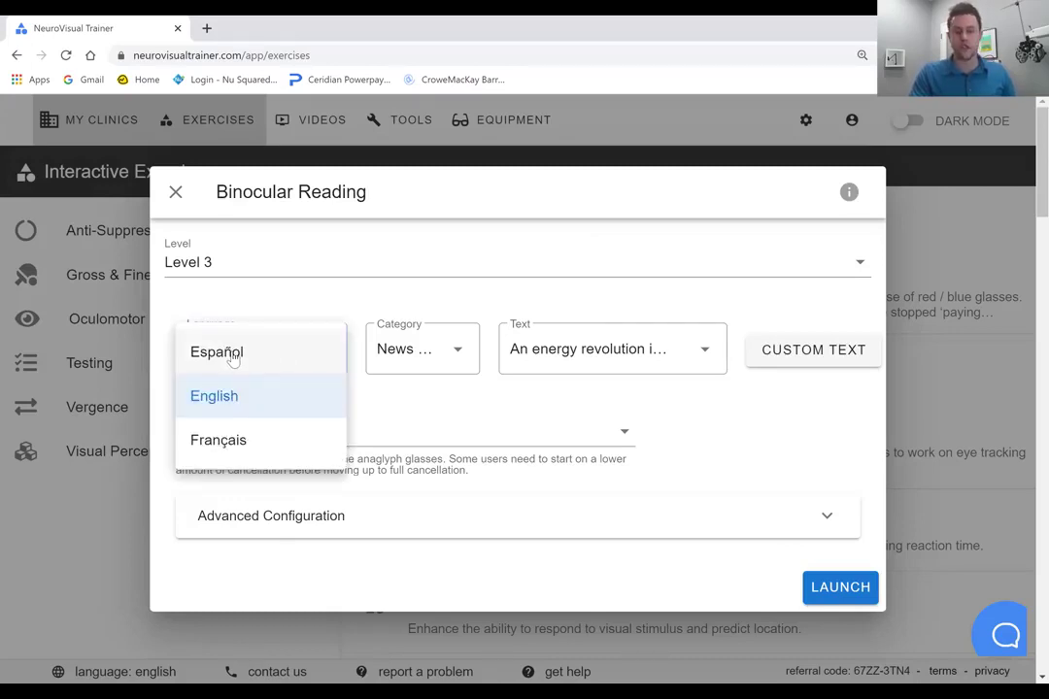
left_click(217, 351)
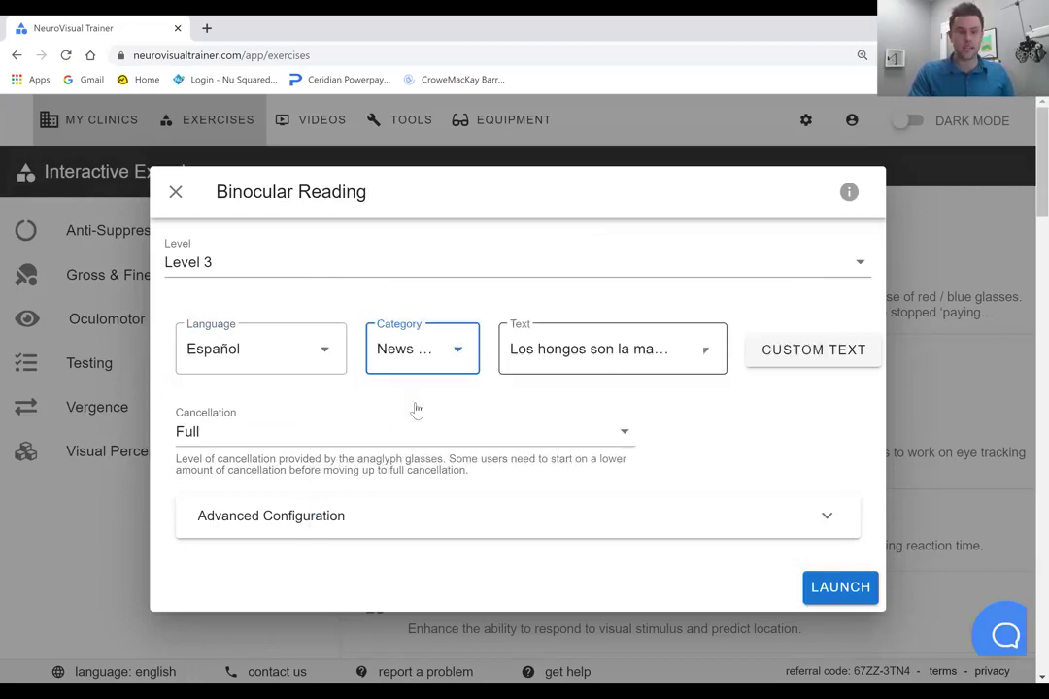
scroll(561, 445, "down", 3)
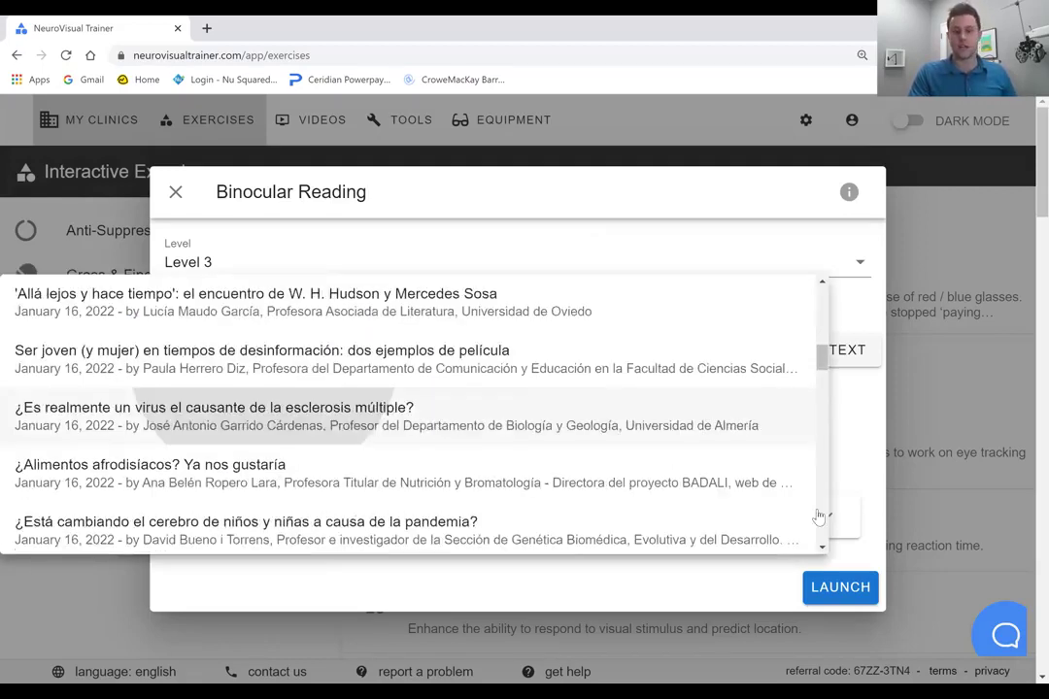
Run the Binocular Reading exercise with the Spanish article, exit it, and close the exercise settings.
left_click(823, 568)
left_click(816, 578)
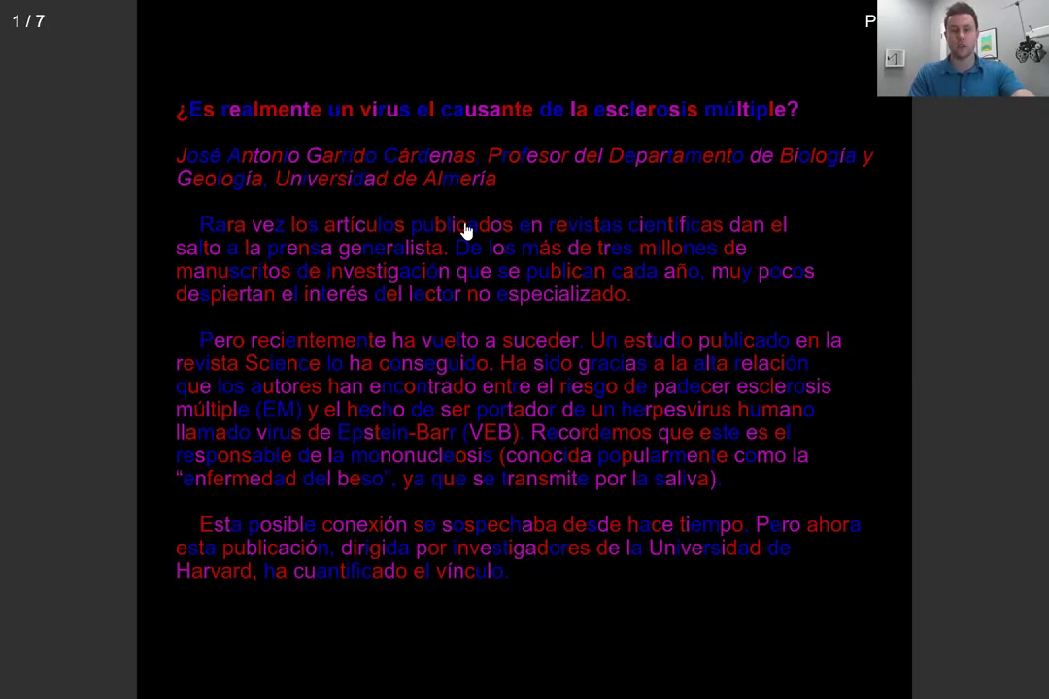
key("Escape")
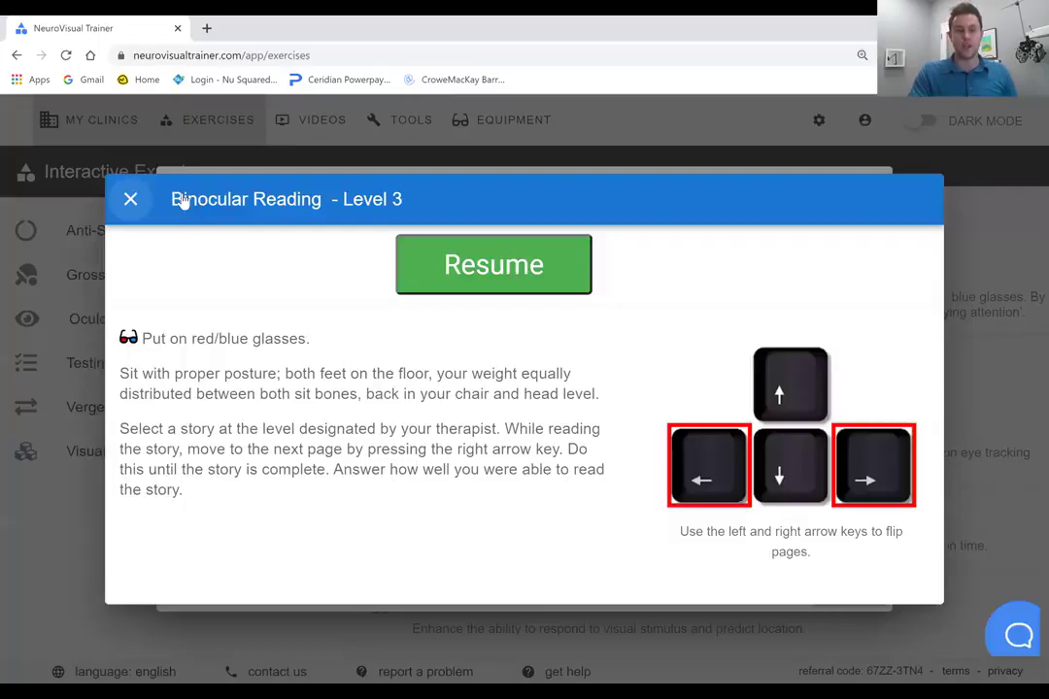
key("Escape")
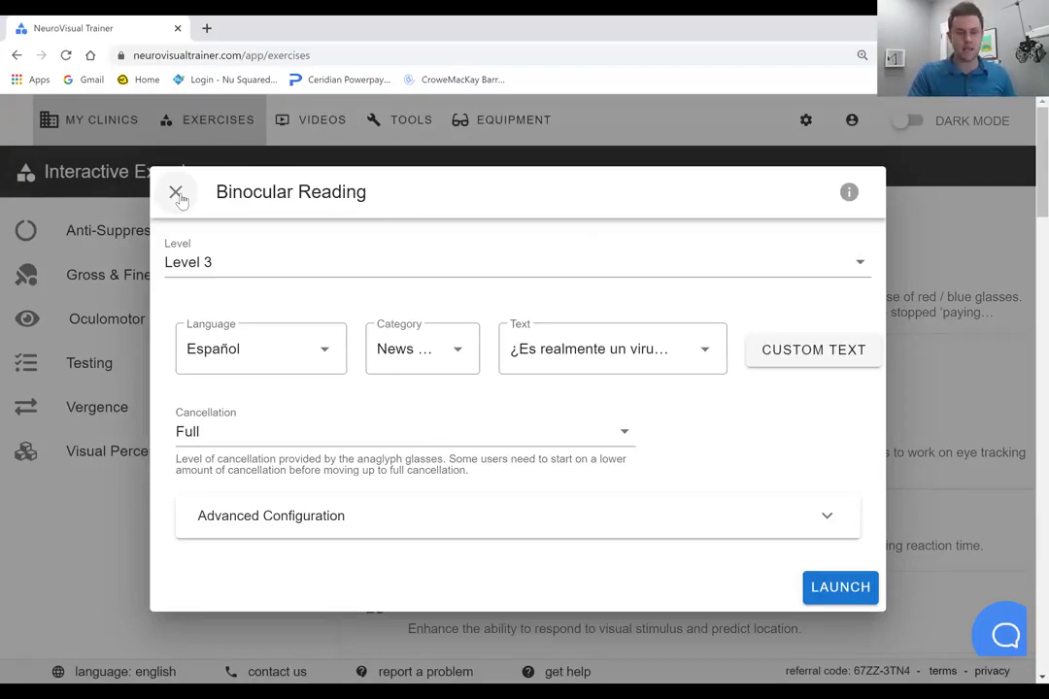
key("Escape")
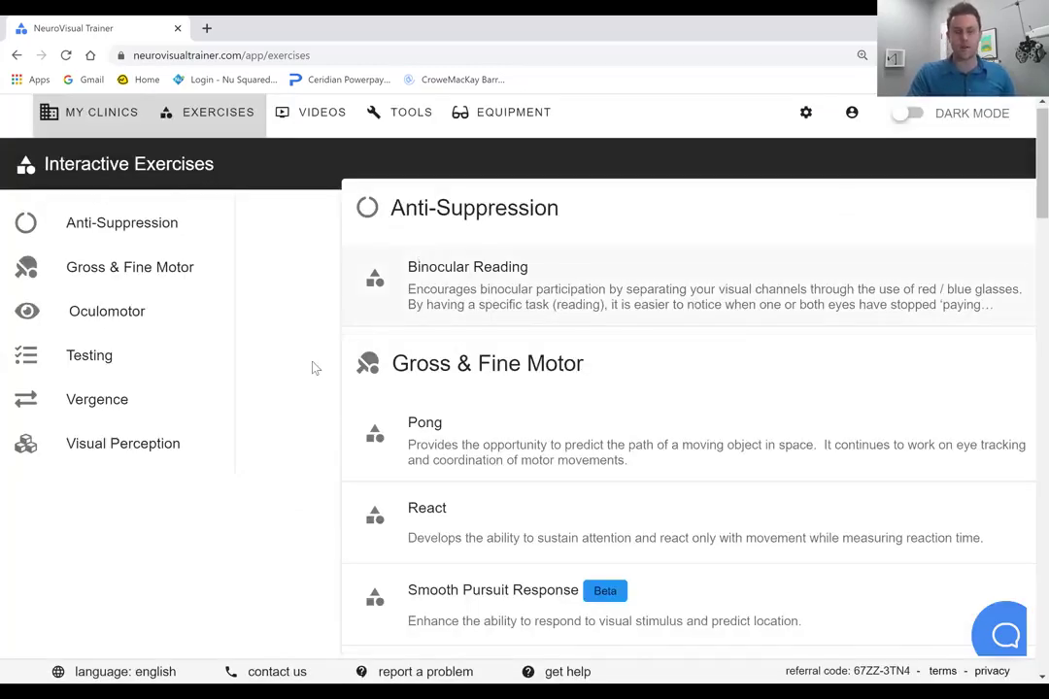
Find the Window Reading exercise in the Oculomotor section and open its settings.
scroll(313, 375, "down", 1)
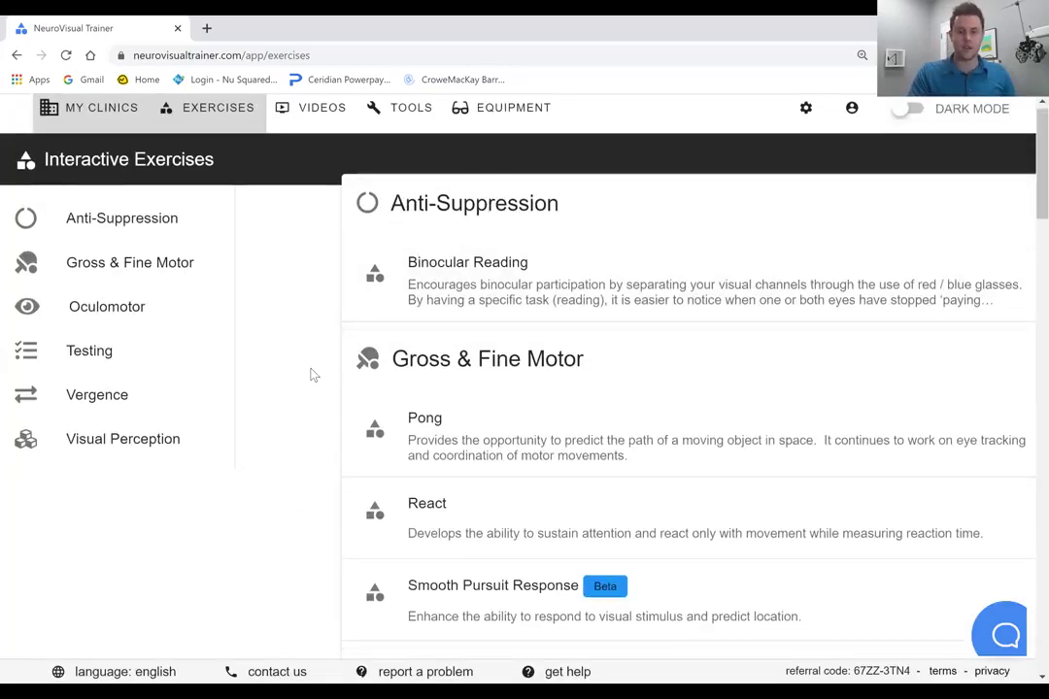
scroll(313, 377, "down", 5)
scroll(304, 391, "down", 1)
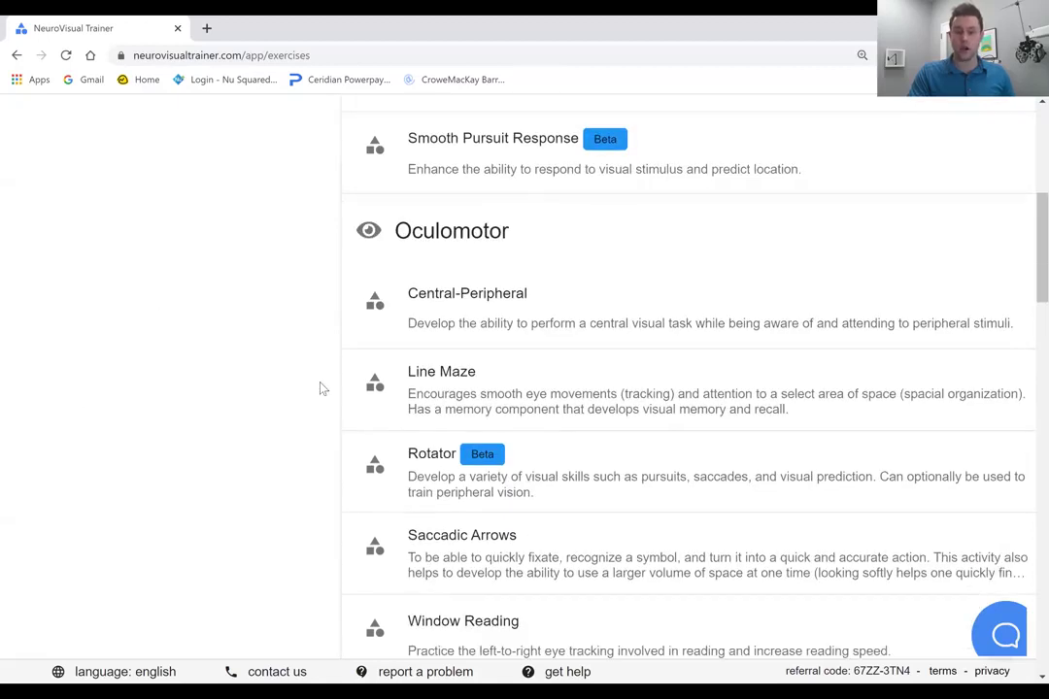
scroll(488, 363, "down", 3)
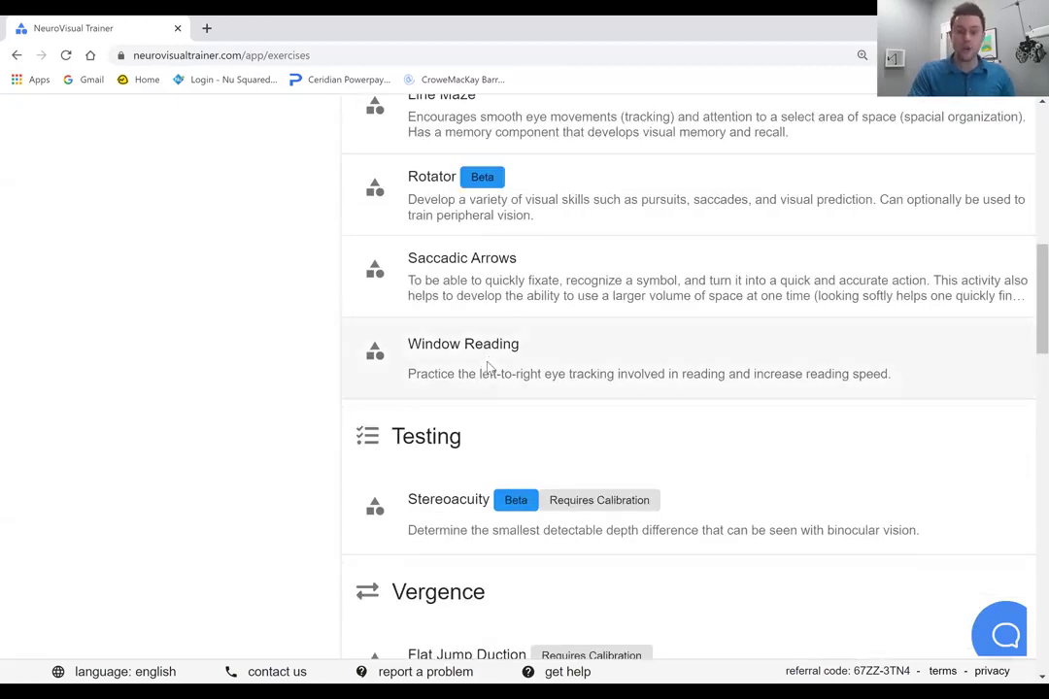
left_click(346, 287)
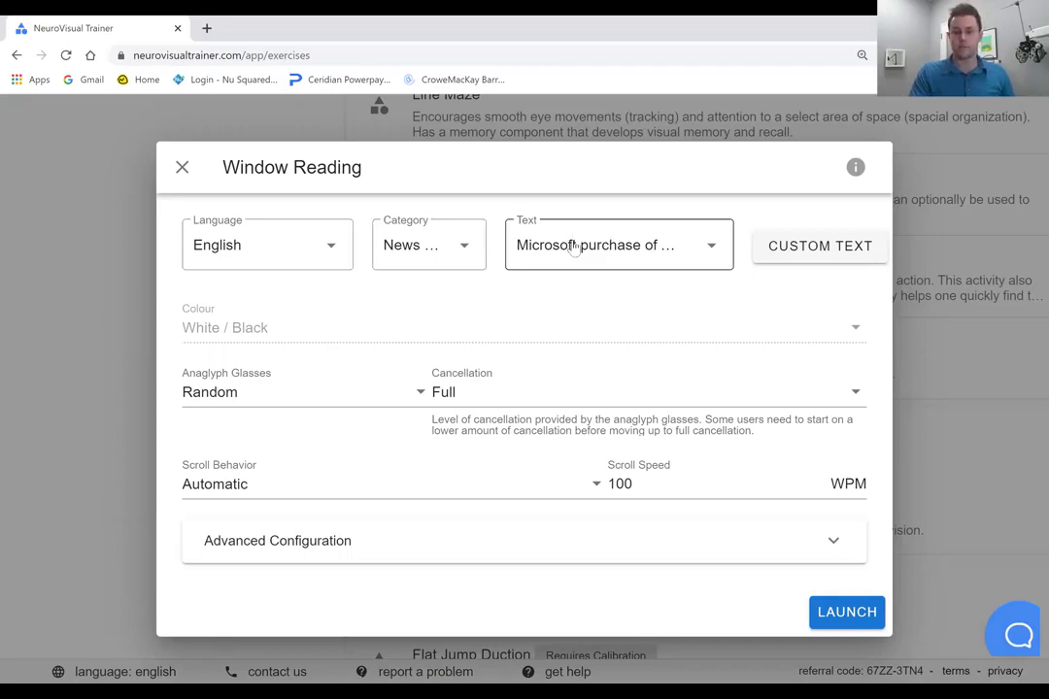
Launch Window Reading with the current article, start the moving text, raise the speed to 180 WPM, and exit full screen.
left_click(853, 613)
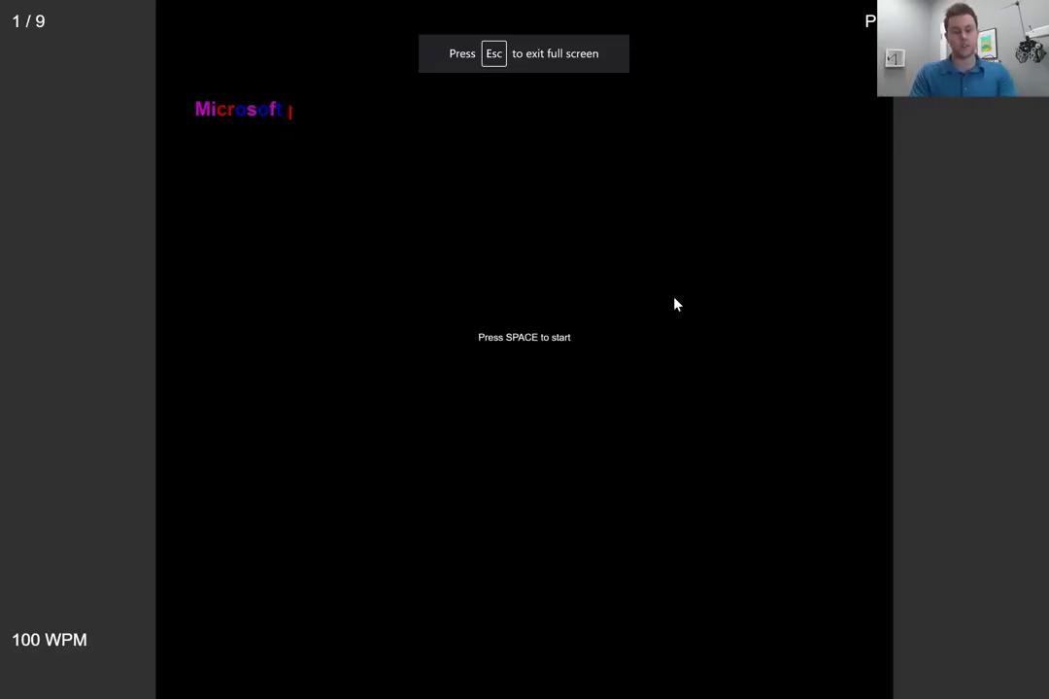
key("space")
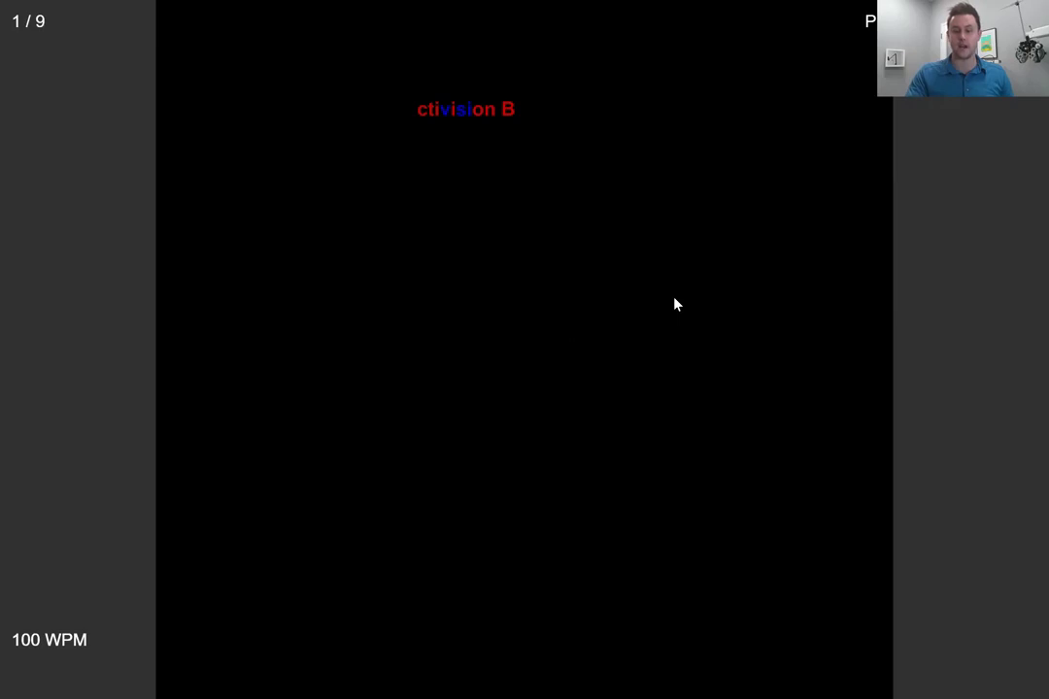
key("Up")
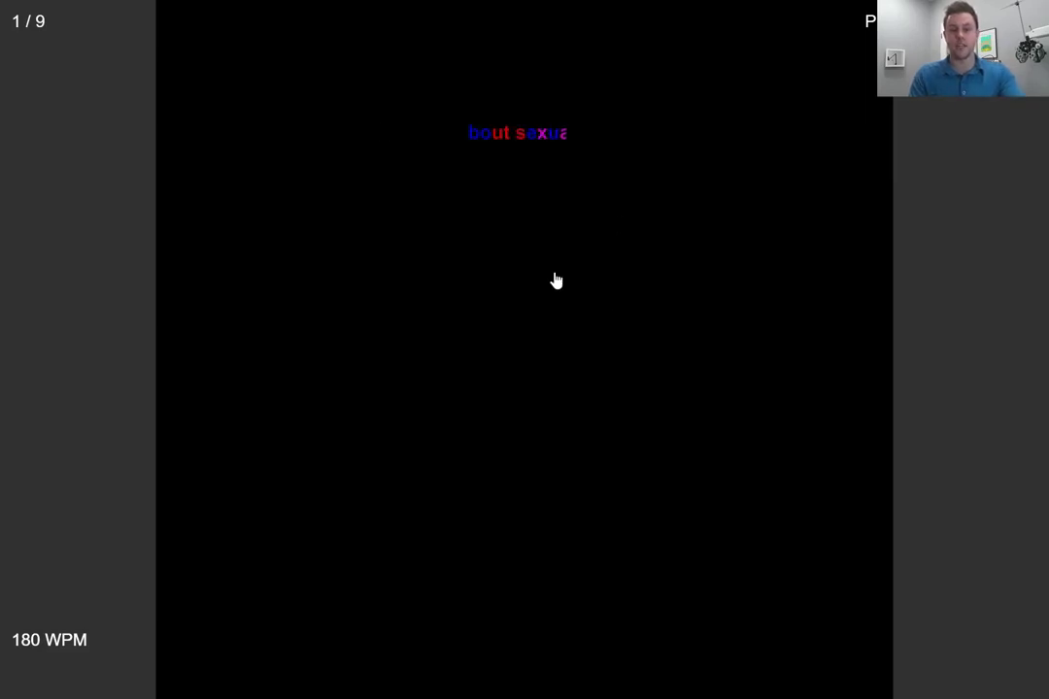
key("Escape")
left_click(479, 243)
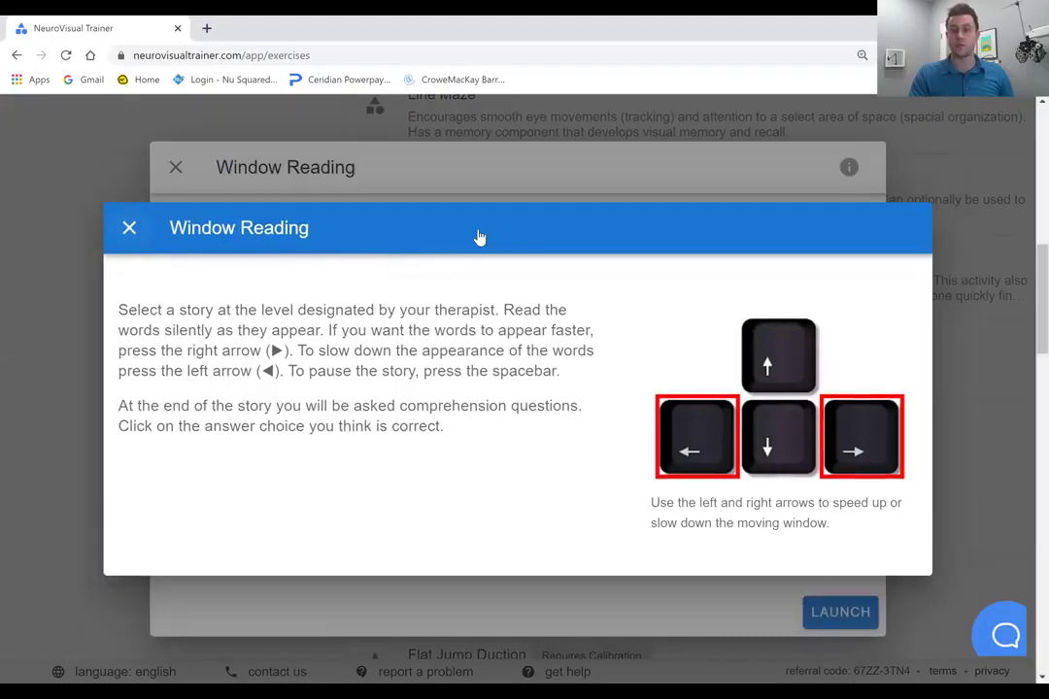